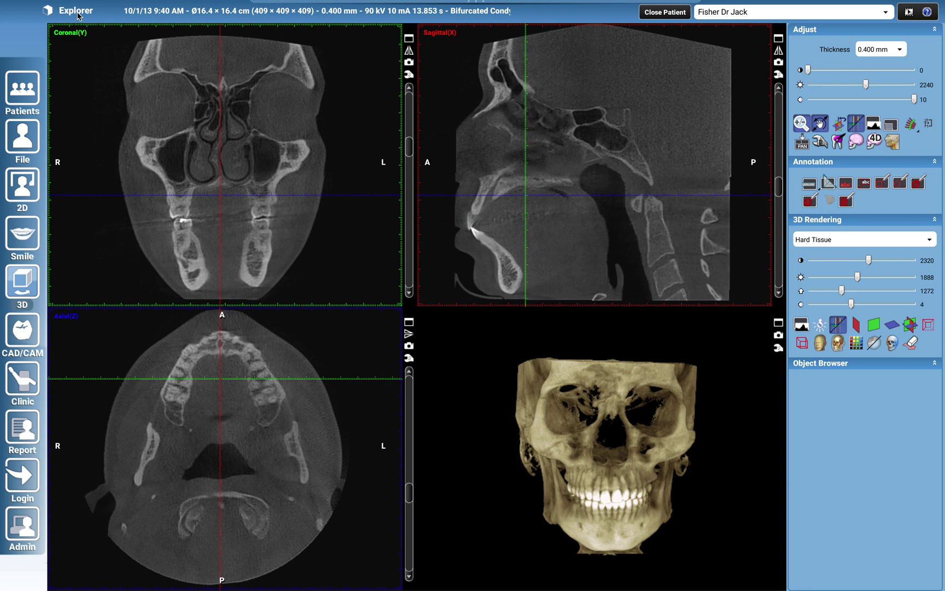
Switch the open CBCT volume from the Explorer module to the TMJ module
{"action": "left_click", "coordinate": [77, 12]}
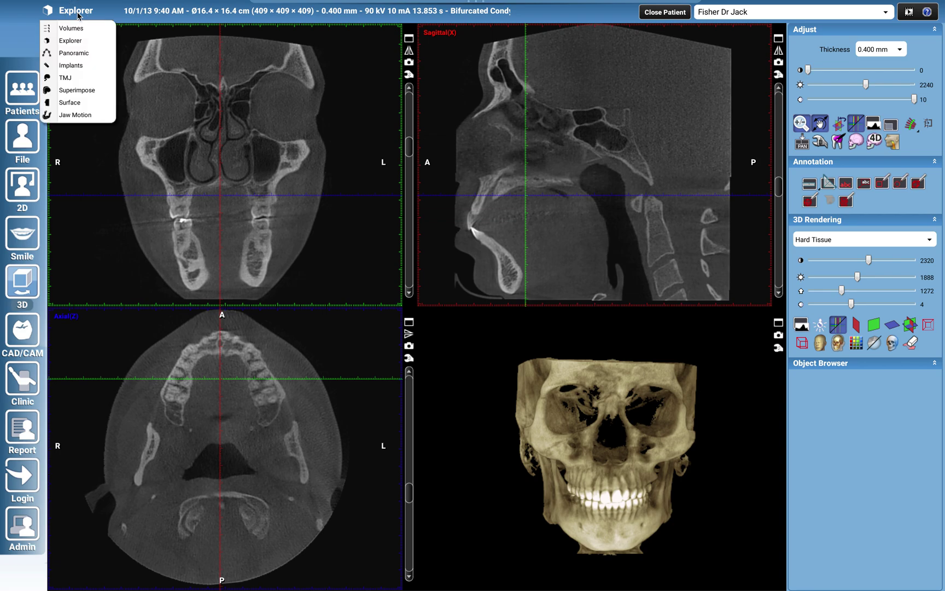
{"action": "left_click", "coordinate": [66, 78]}
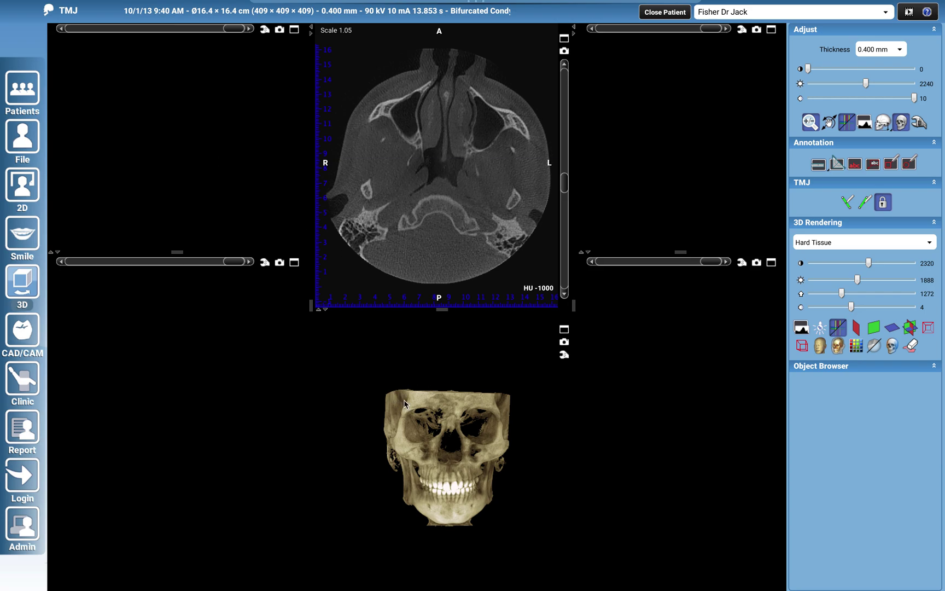
{"action": "left_click_drag", "start_coordinate": [484, 444], "coordinate": [487, 452]}
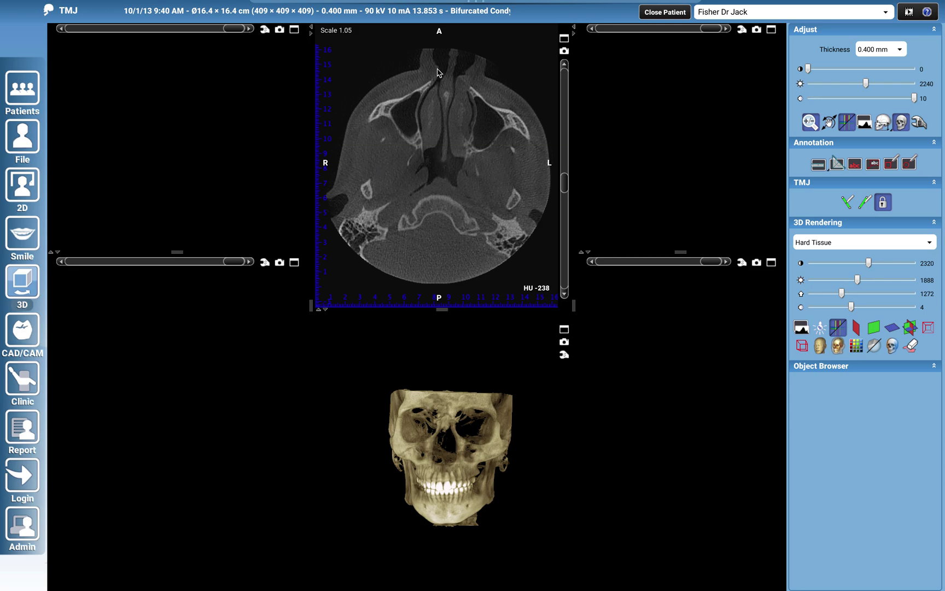
Bring the axial slice to condyle level and place TMJ cross-section sets across the right and left condyles
{"action": "mouse_move", "coordinate": [567, 176]}
{"action": "left_mouse_down"}
{"action": "mouse_move", "coordinate": [565, 164]}
{"action": "mouse_move", "coordinate": [567, 211]}
{"action": "mouse_move", "coordinate": [564, 177]}
{"action": "left_mouse_up"}
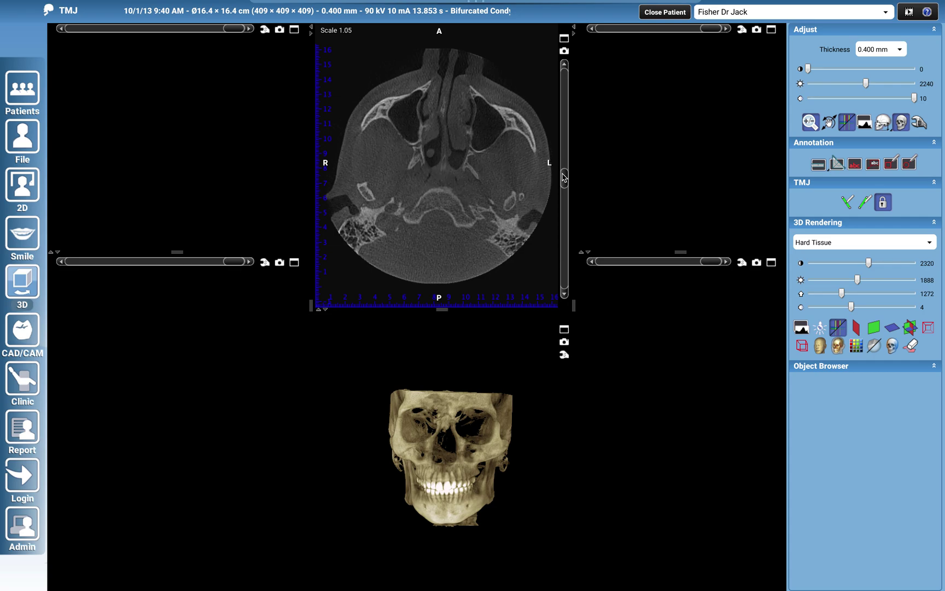
{"action": "left_click", "coordinate": [847, 203]}
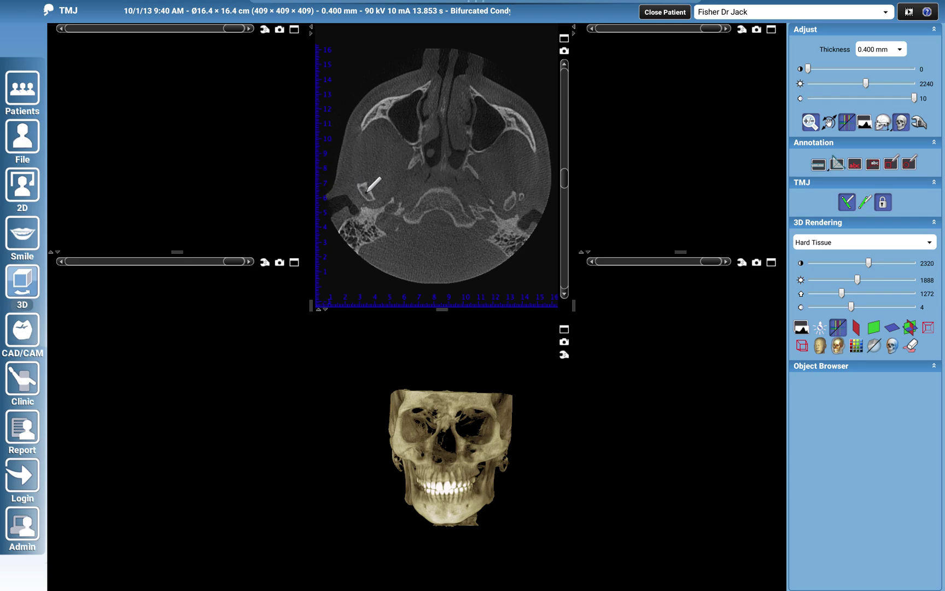
{"action": "left_click_drag", "start_coordinate": [355, 187], "coordinate": [378, 208]}
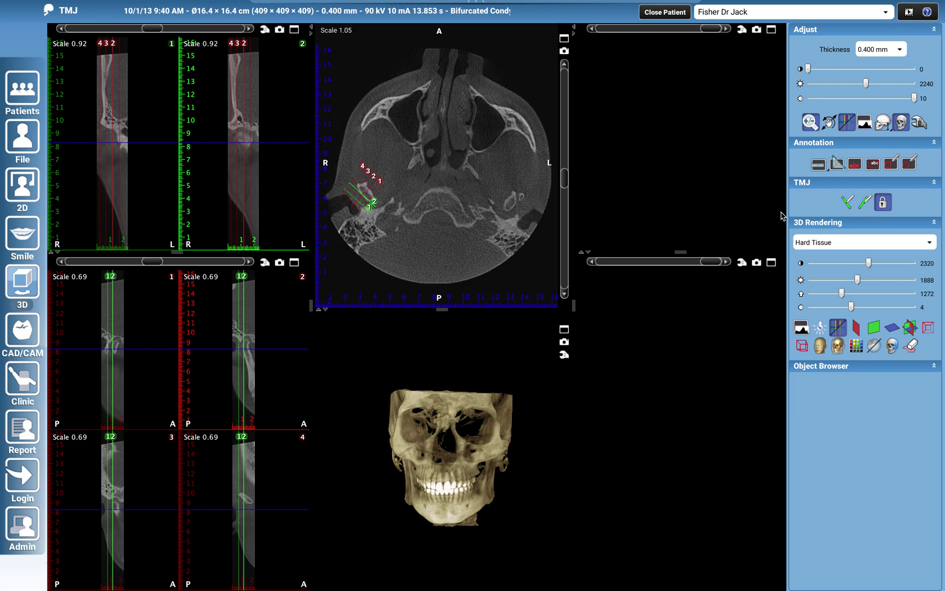
{"action": "left_click", "coordinate": [865, 203]}
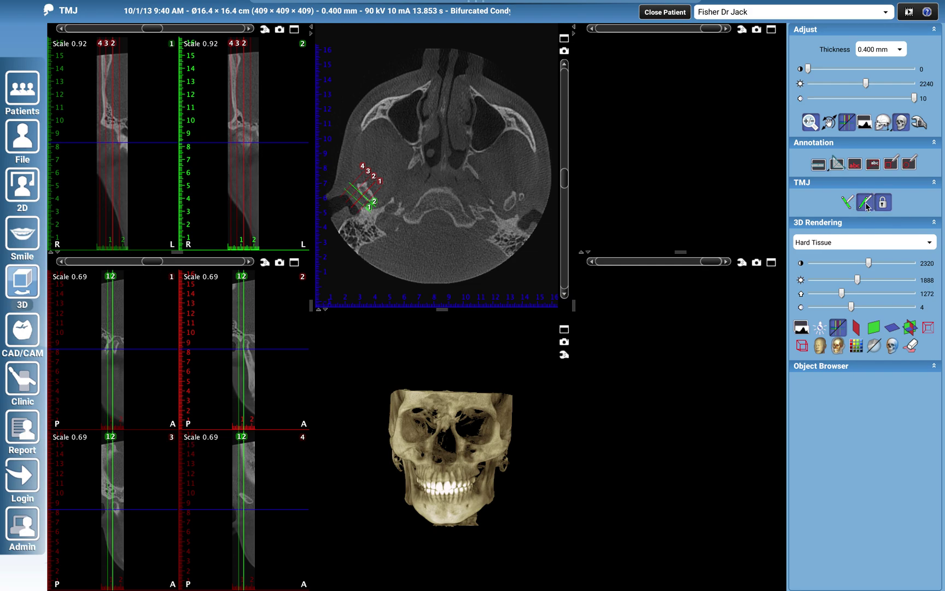
{"action": "left_click_drag", "start_coordinate": [494, 212], "coordinate": [530, 194]}
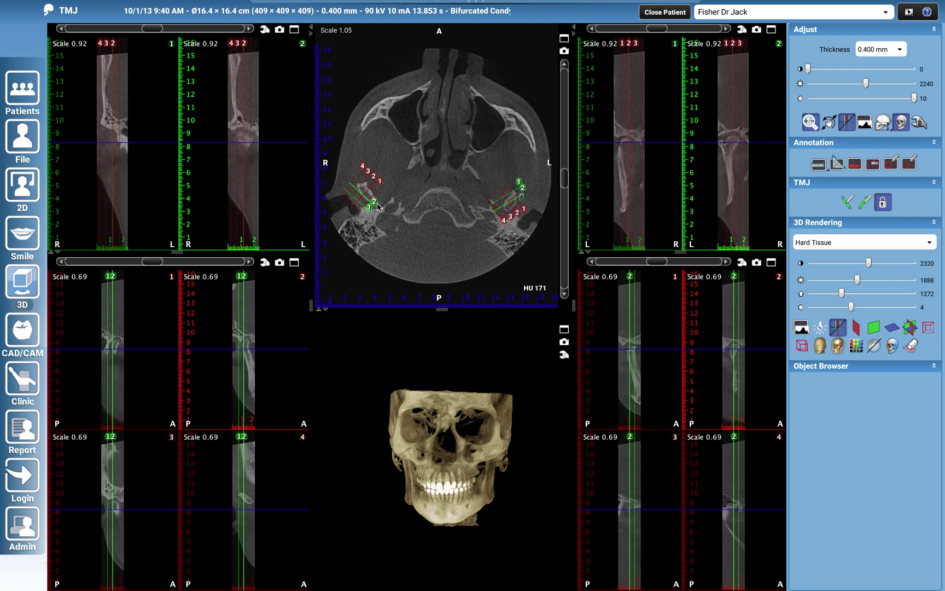
In the default TMJ slice settings, set the slice interval to 1.5 mm for both the green and red cross sections
{"action": "left_click", "coordinate": [923, 124]}
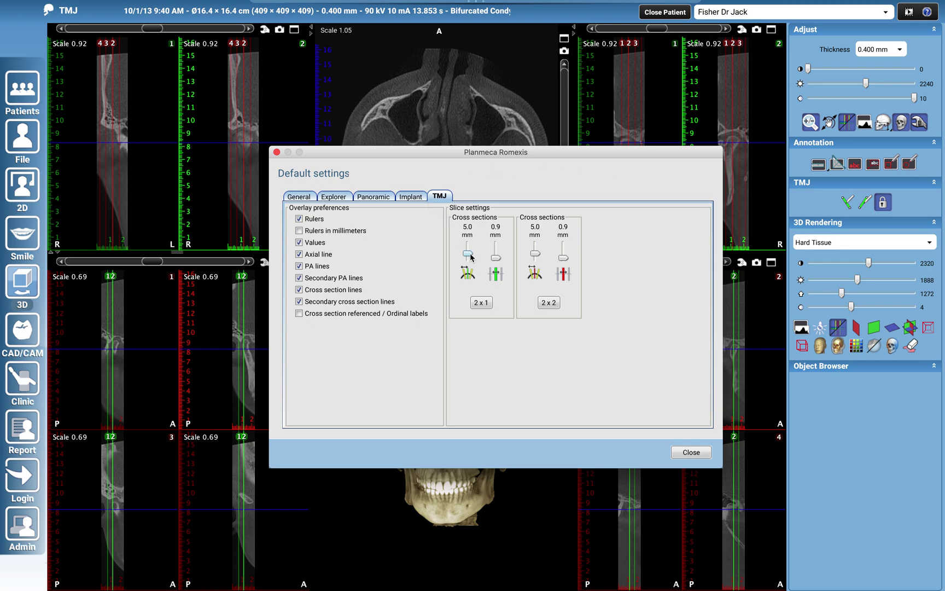
{"action": "left_click_drag", "start_coordinate": [472, 257], "coordinate": [471, 262]}
{"action": "left_click_drag", "start_coordinate": [470, 262], "coordinate": [470, 262]}
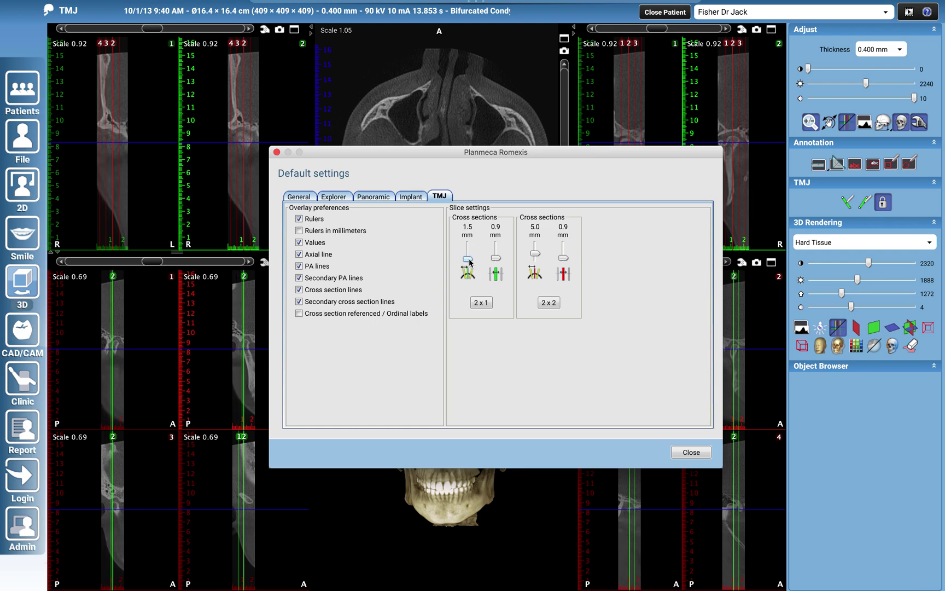
{"action": "left_click_drag", "start_coordinate": [536, 254], "coordinate": [537, 262]}
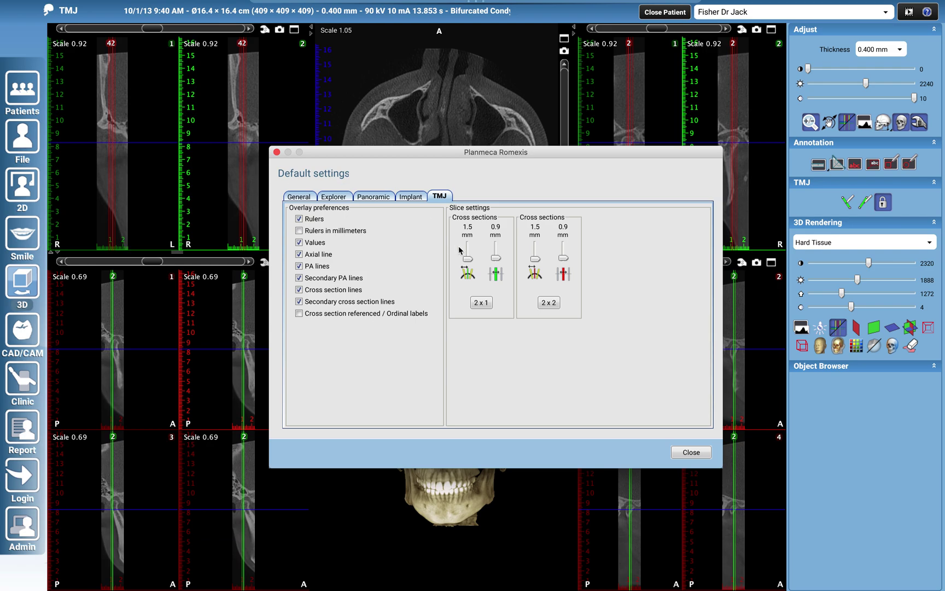
Try 1 x 3 and 2 x 3 slice layouts for the green cross sections
{"action": "left_click", "coordinate": [480, 302]}
{"action": "left_click", "coordinate": [496, 308]}
{"action": "left_click", "coordinate": [484, 304]}
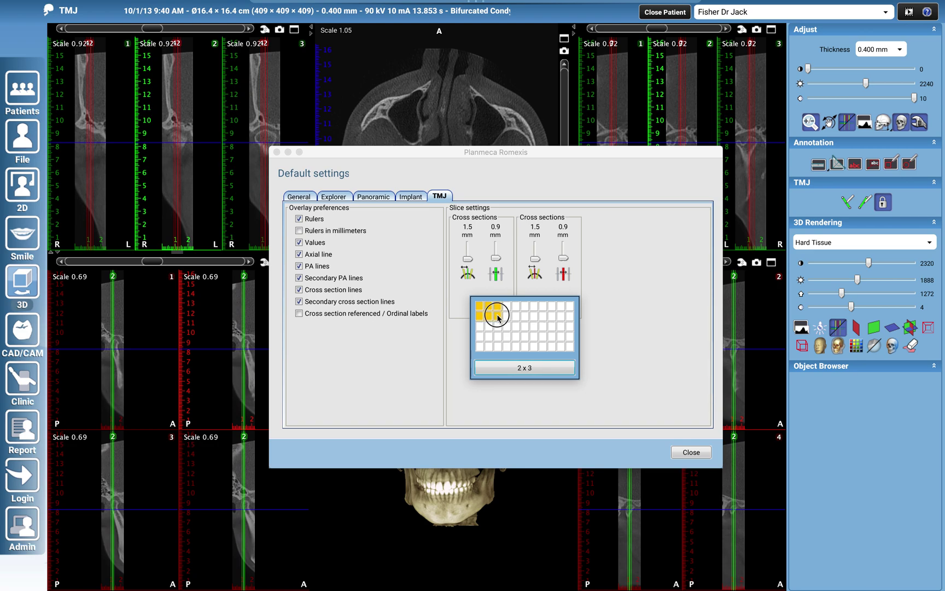
{"action": "left_click", "coordinate": [497, 316]}
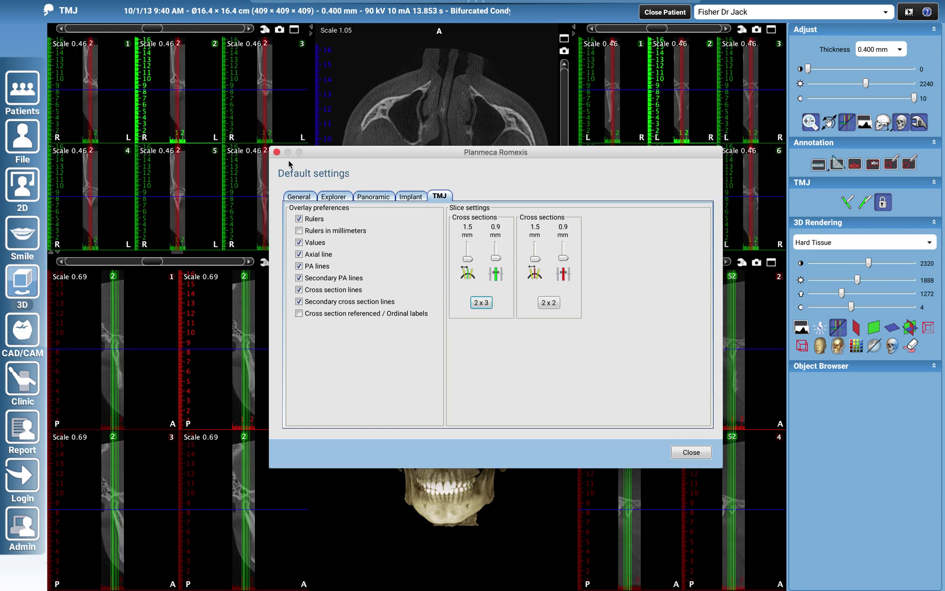
Set the slice layout to 1 x 2 for the green cross sections and 2 x 3 for the red ones, and close the settings
{"action": "left_click", "coordinate": [481, 304]}
{"action": "left_click", "coordinate": [489, 308]}
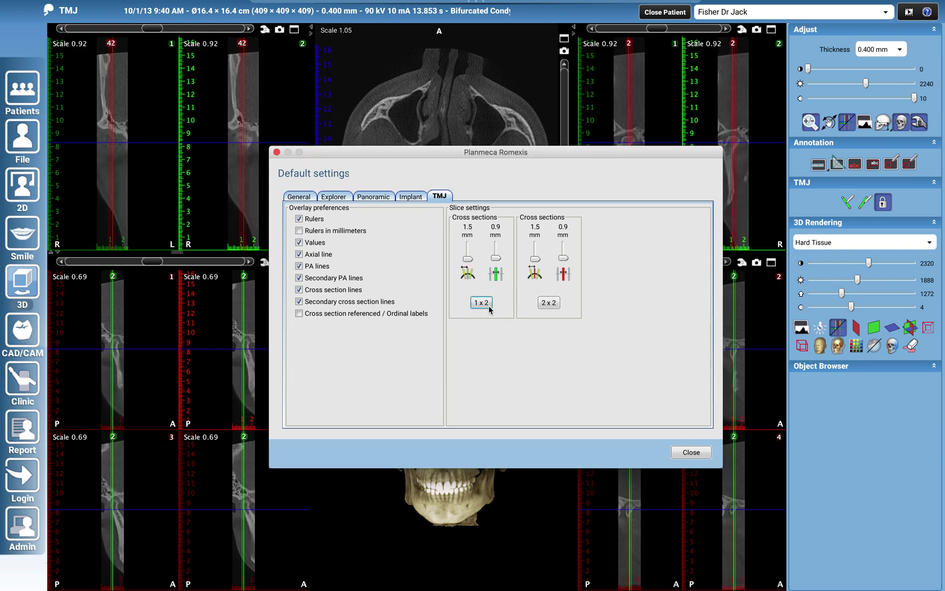
{"action": "left_click", "coordinate": [549, 305]}
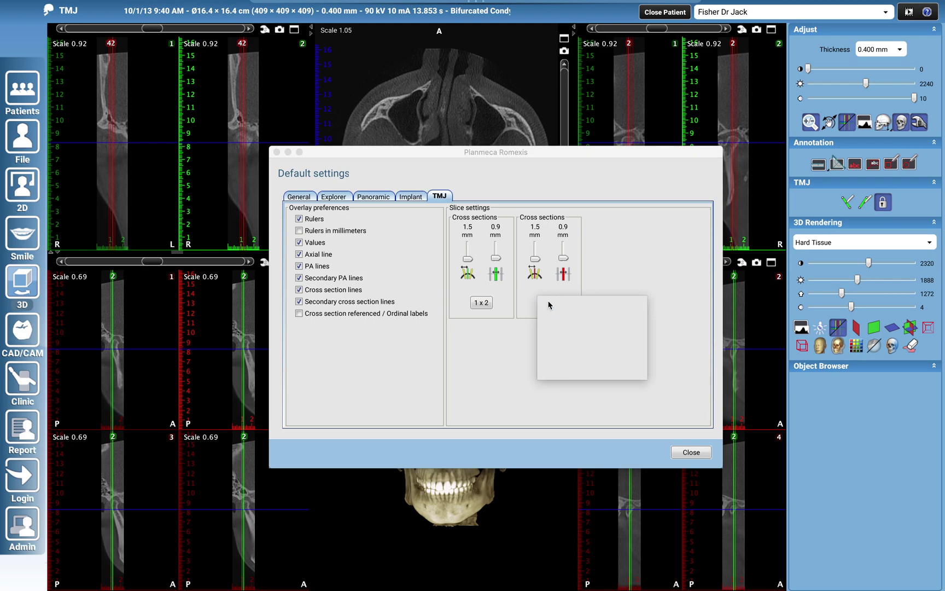
{"action": "left_click", "coordinate": [565, 316]}
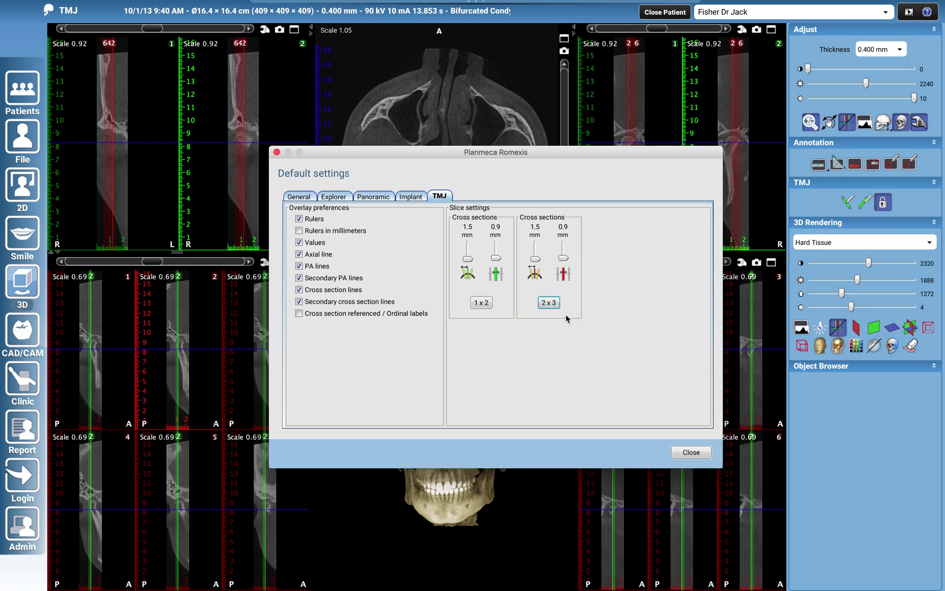
{"action": "left_click", "coordinate": [690, 452]}
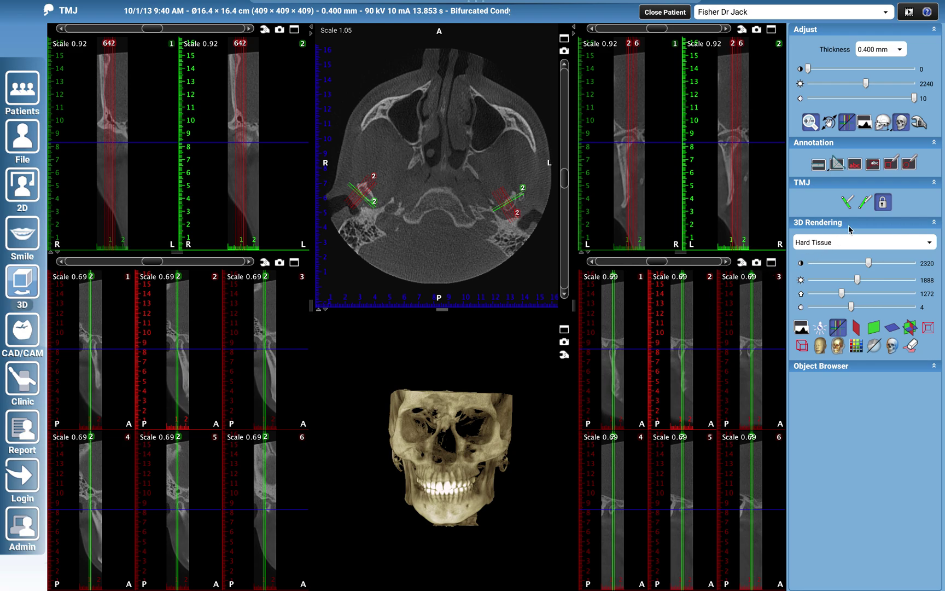
Limit the vertical data range of the TMJ cross sections to slices 126 through 261 and accept it
{"action": "left_click", "coordinate": [883, 122]}
{"action": "left_click_drag", "start_coordinate": [548, 220], "coordinate": [548, 269]}
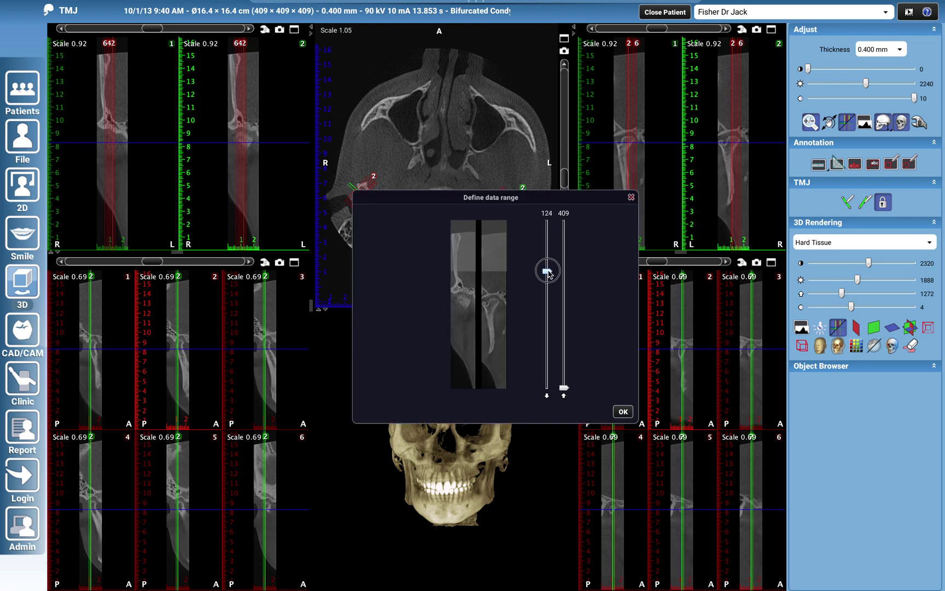
{"action": "left_click_drag", "start_coordinate": [549, 273], "coordinate": [549, 275]}
{"action": "left_click_drag", "start_coordinate": [566, 393], "coordinate": [567, 331]}
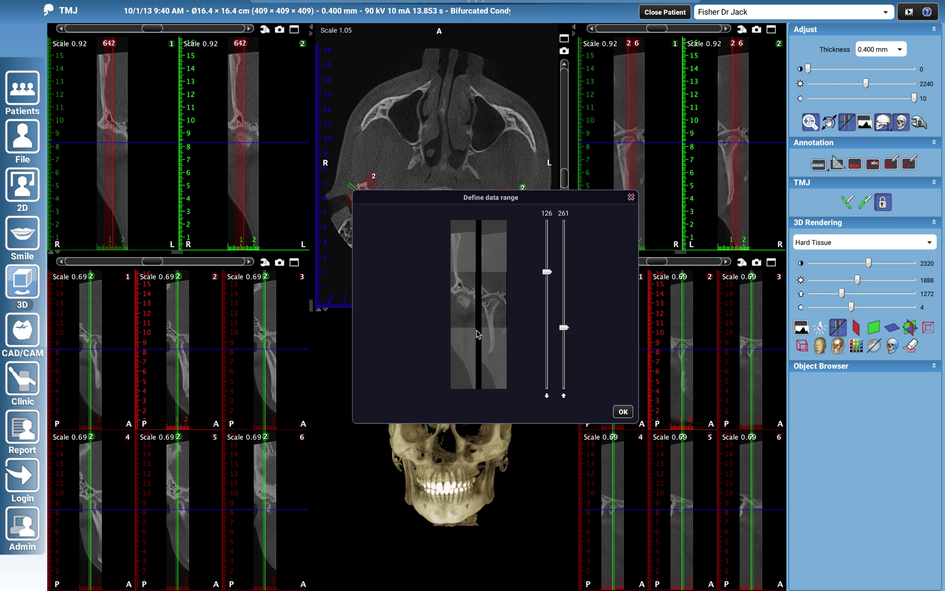
{"action": "left_click", "coordinate": [623, 412]}
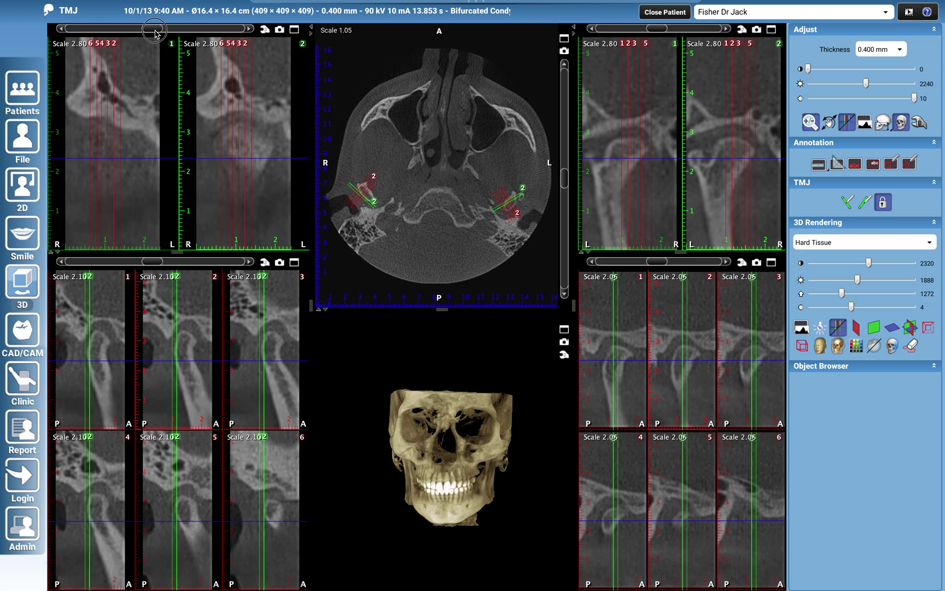
Shift the green and red cross-section slices of both joints so that they pass through the condyles
{"action": "mouse_move", "coordinate": [153, 29]}
{"action": "left_mouse_down"}
{"action": "mouse_move", "coordinate": [145, 32]}
{"action": "mouse_move", "coordinate": [161, 34]}
{"action": "left_mouse_up"}
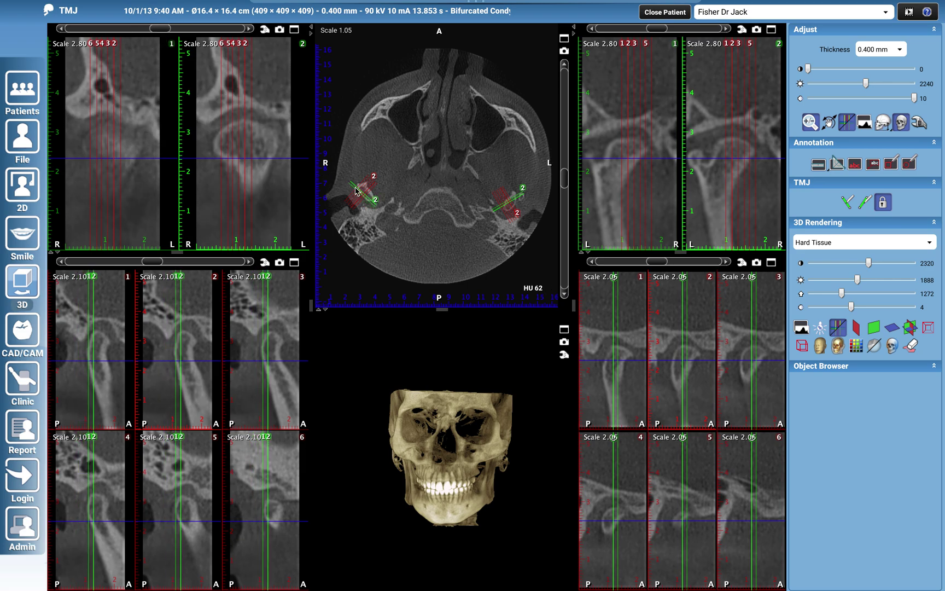
{"action": "left_click_drag", "start_coordinate": [162, 28], "coordinate": [170, 30]}
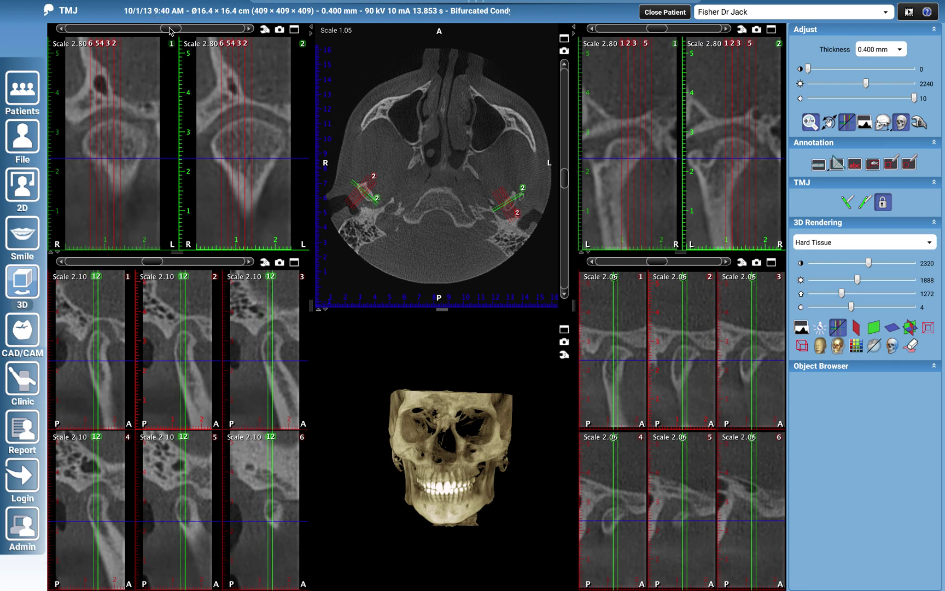
{"action": "left_click_drag", "start_coordinate": [660, 31], "coordinate": [660, 33]}
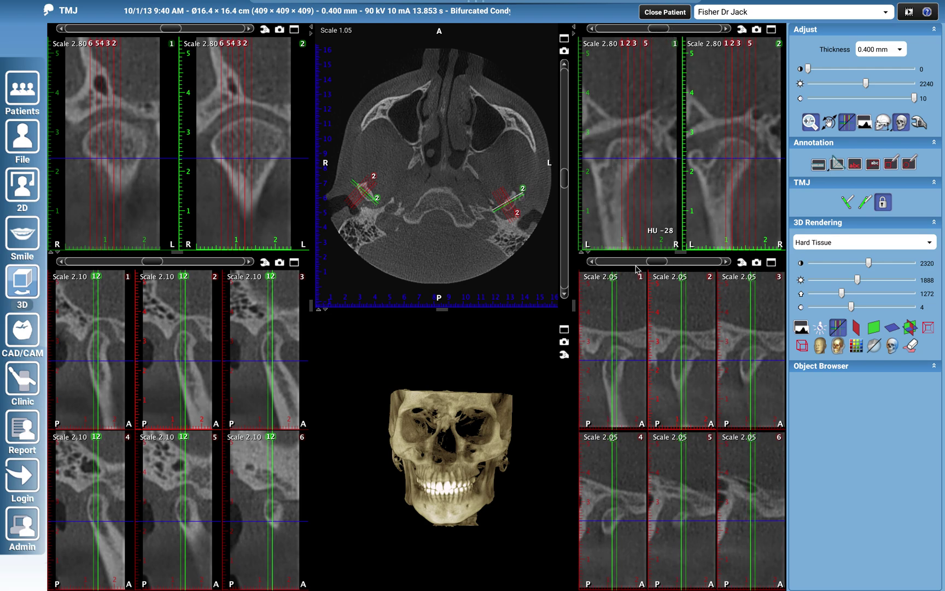
{"action": "mouse_move", "coordinate": [153, 262]}
{"action": "left_mouse_down"}
{"action": "mouse_move", "coordinate": [132, 264]}
{"action": "mouse_move", "coordinate": [143, 265]}
{"action": "left_mouse_up"}
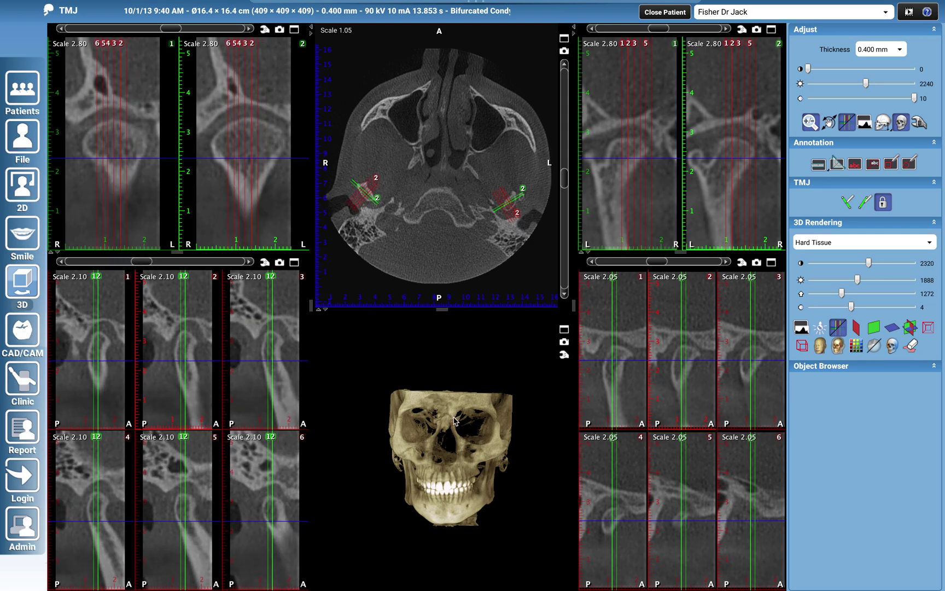
{"action": "mouse_move", "coordinate": [661, 262]}
{"action": "left_mouse_down"}
{"action": "mouse_move", "coordinate": [676, 267]}
{"action": "mouse_move", "coordinate": [655, 269]}
{"action": "left_mouse_up"}
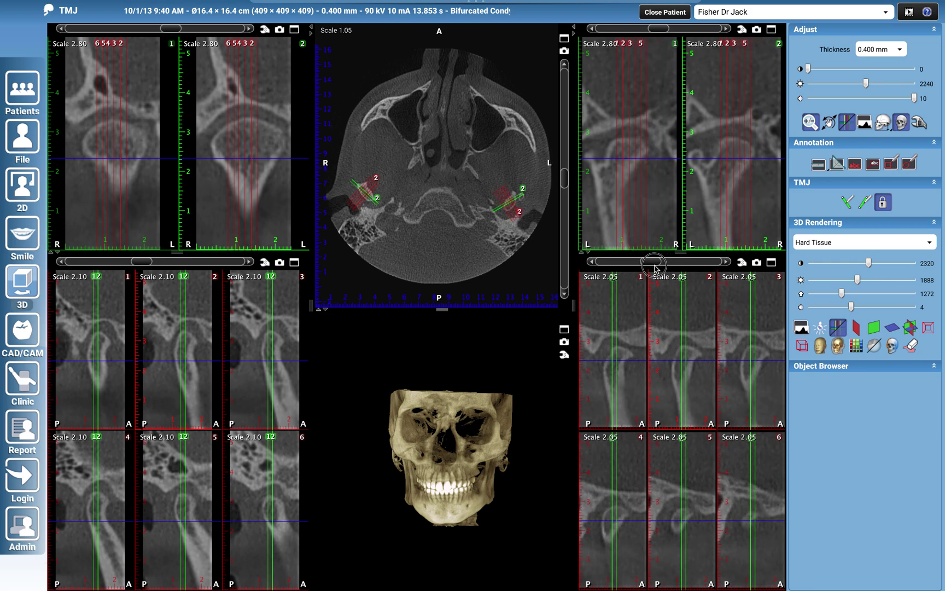
{"action": "mouse_move", "coordinate": [625, 361]}
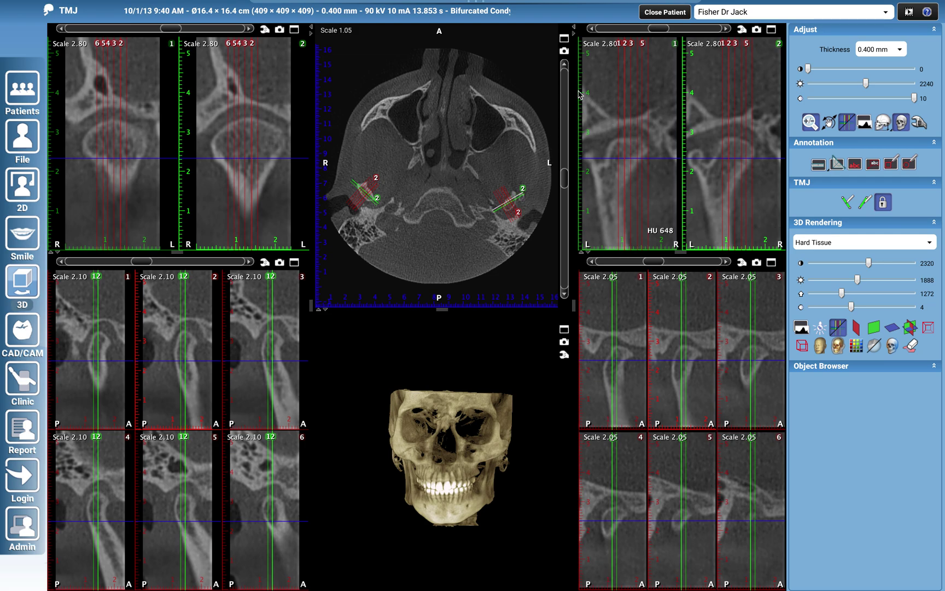
{"action": "mouse_move", "coordinate": [659, 5]}
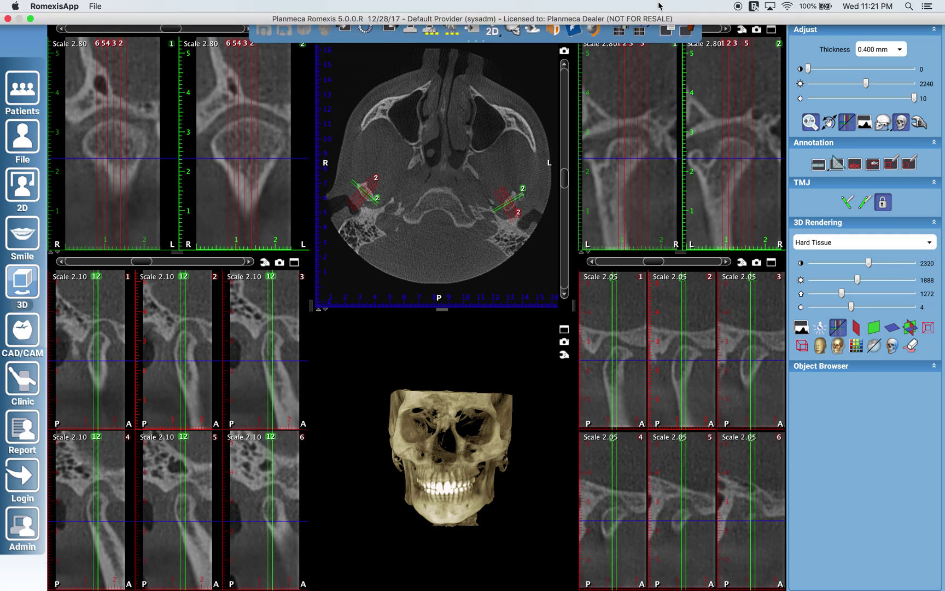